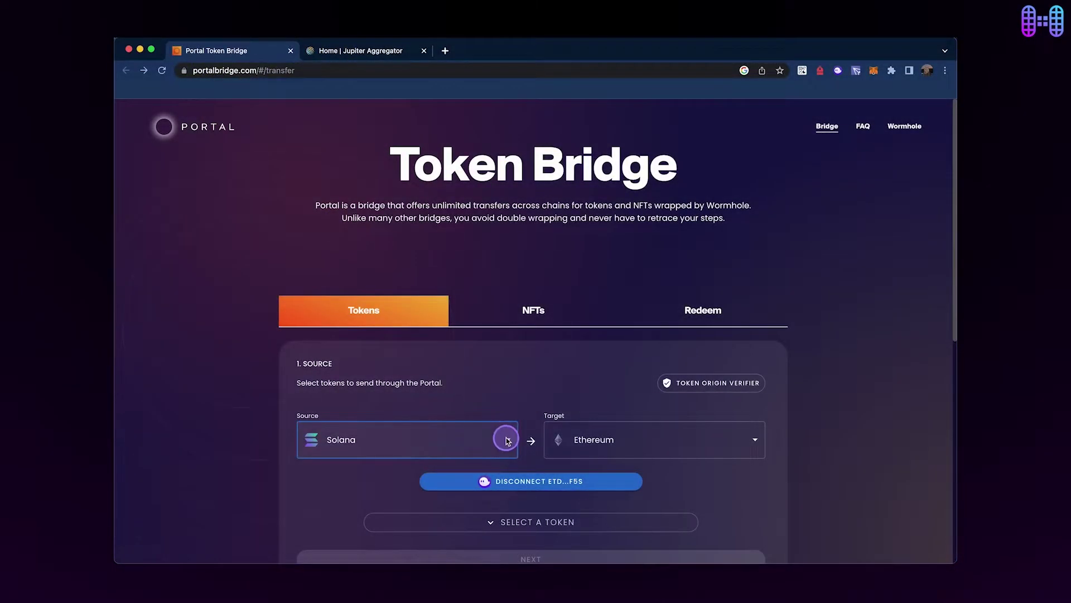
- Choose Ethereum as the source chain, leaving Solana as the target chain
{"action": "left_click", "coordinate": [506, 440]}
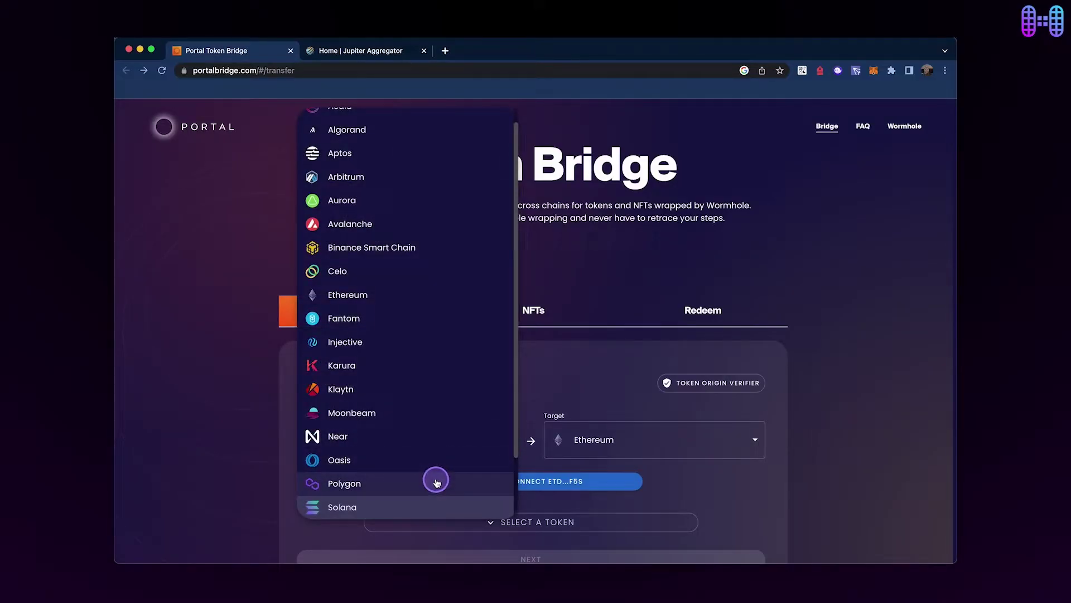
{"action": "left_click", "coordinate": [391, 297]}
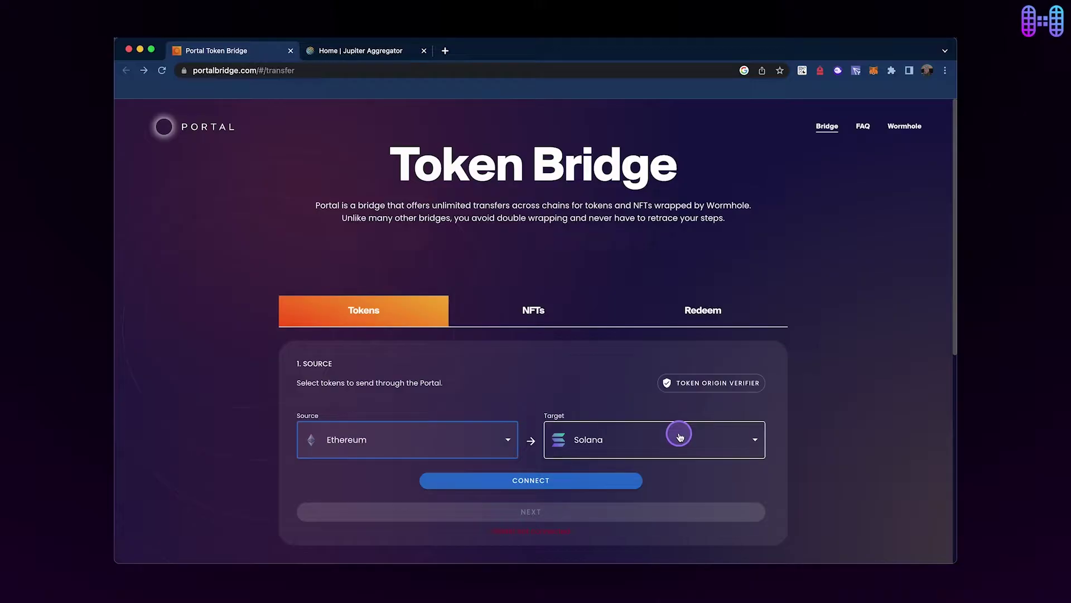
- Connect the MetaMask wallet as the Ethereum sending wallet
{"action": "left_click", "coordinate": [543, 480]}
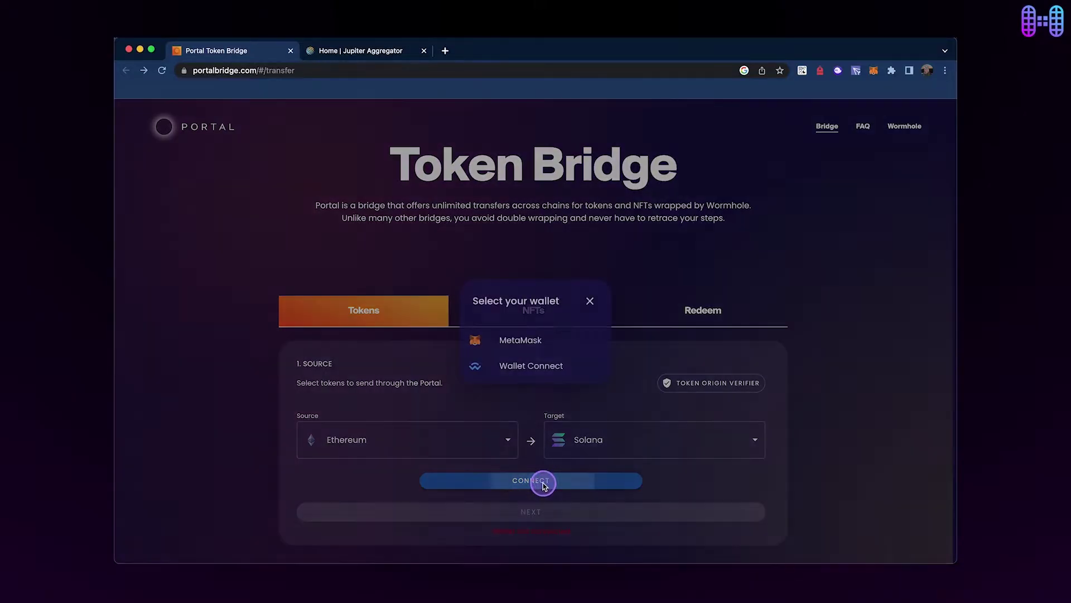
{"action": "left_click", "coordinate": [532, 351]}
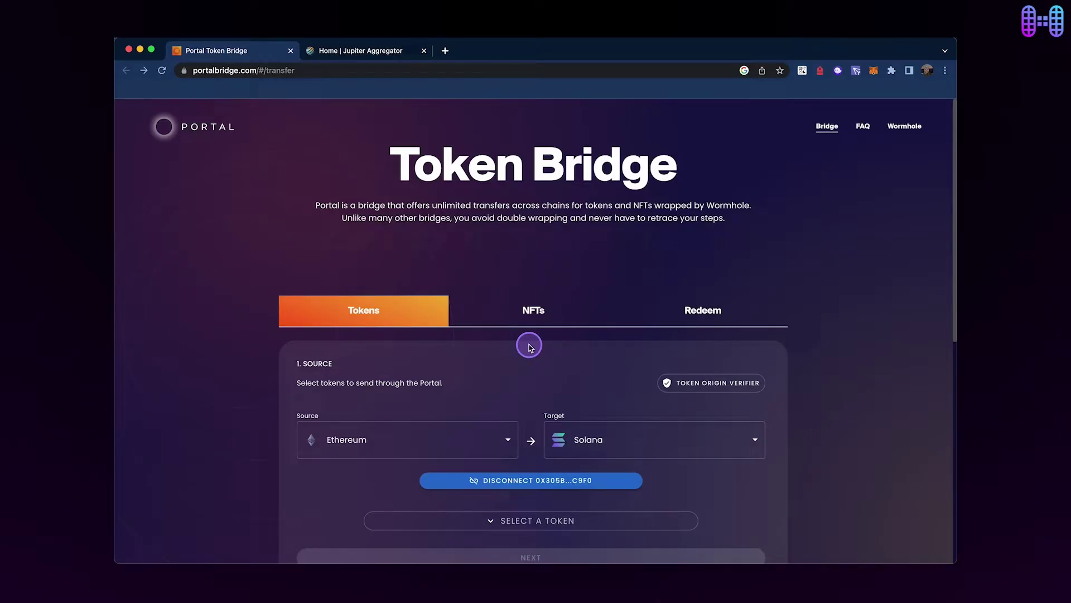
{"action": "scroll", "coordinate": [529, 343], "scroll_direction": "down", "scroll_amount": 2}
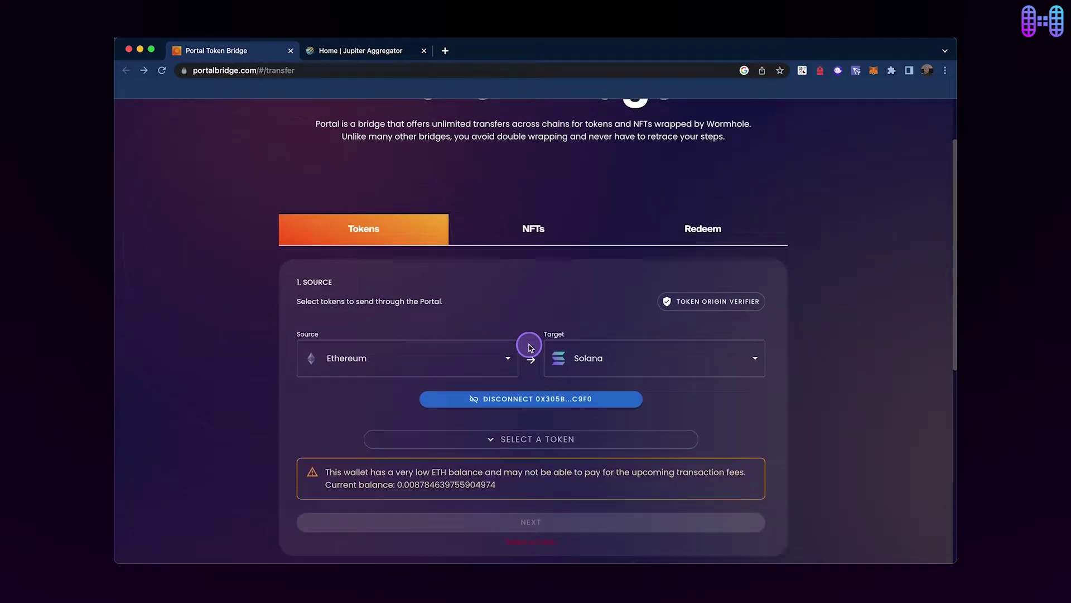
- Pick USDT, fill in the maximum 18.058902 amount, and proceed to the target step
{"action": "left_click", "coordinate": [520, 431]}
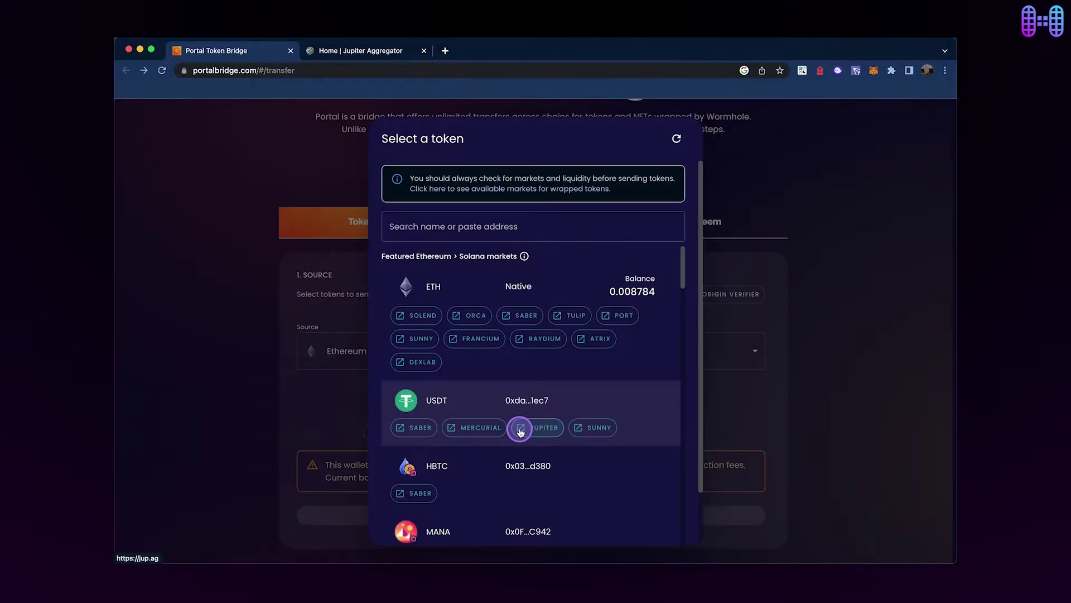
{"action": "left_click", "coordinate": [519, 413]}
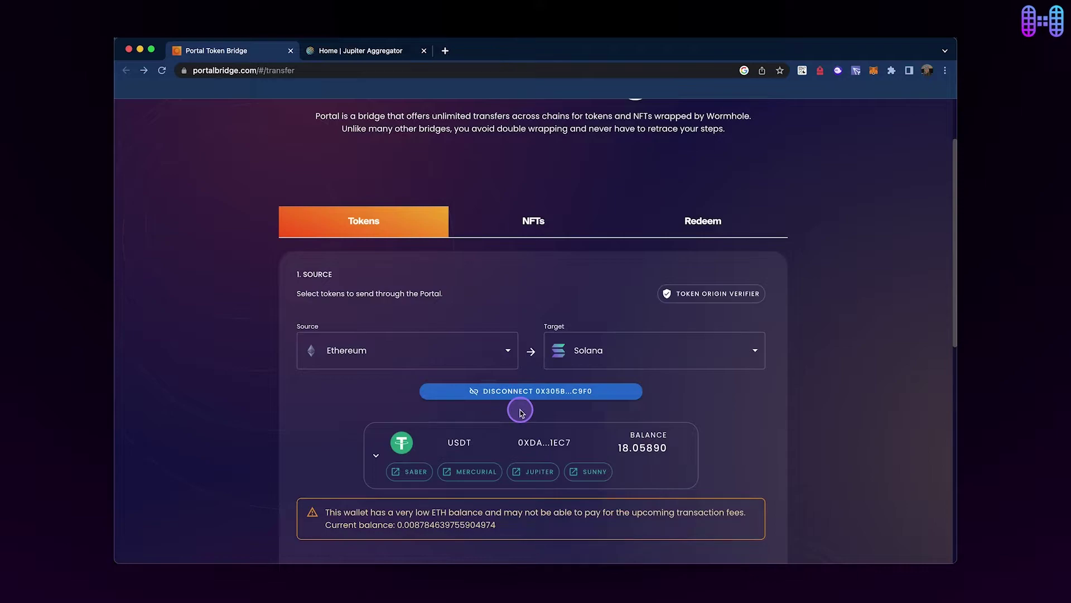
{"action": "scroll", "coordinate": [520, 412], "scroll_direction": "down", "scroll_amount": 5}
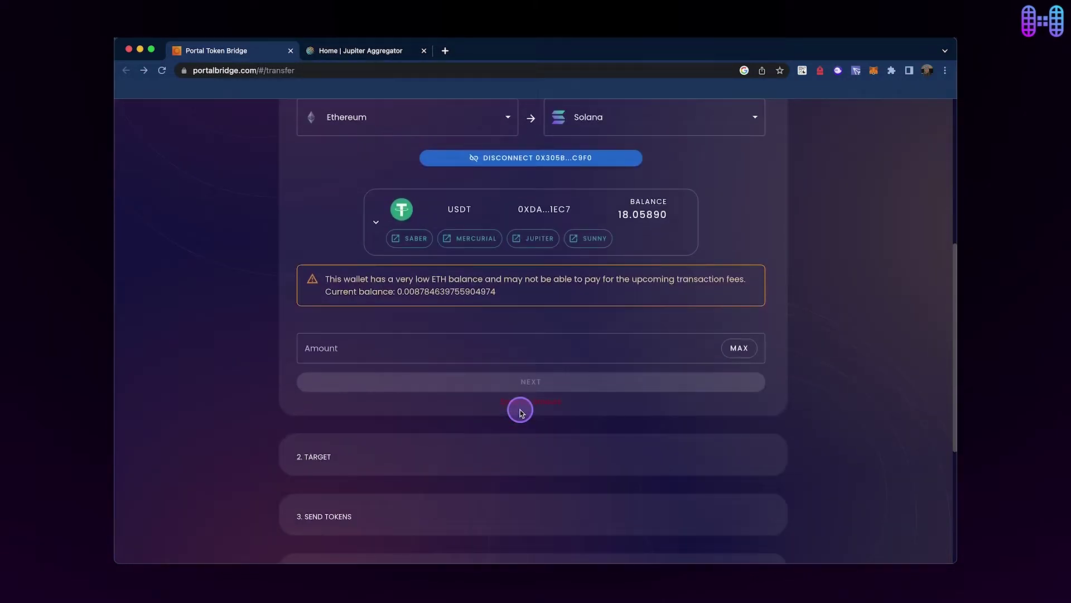
{"action": "left_click", "coordinate": [732, 351]}
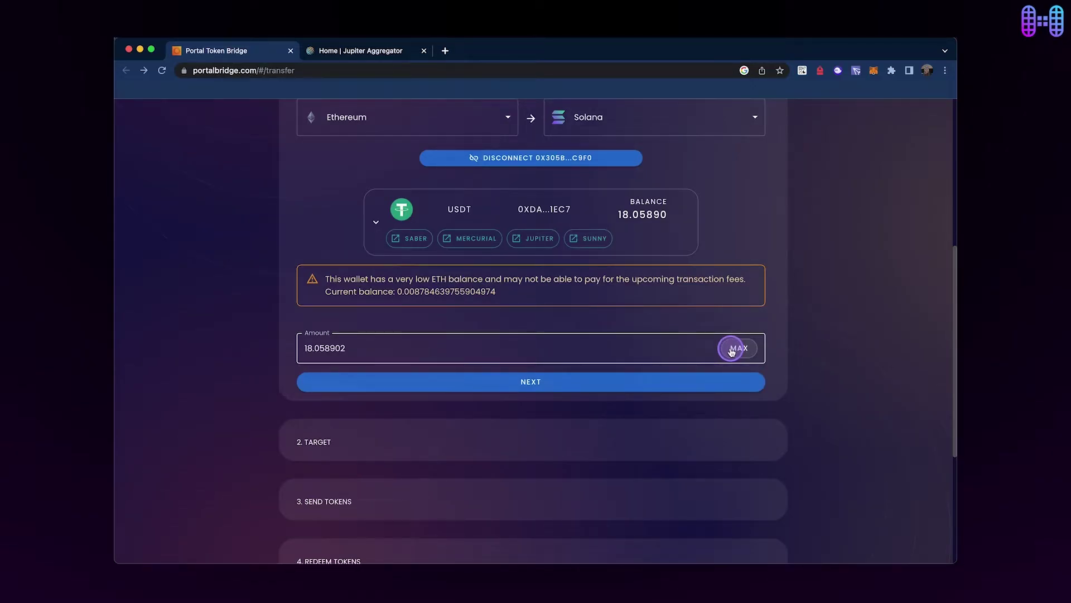
{"action": "left_click", "coordinate": [593, 380]}
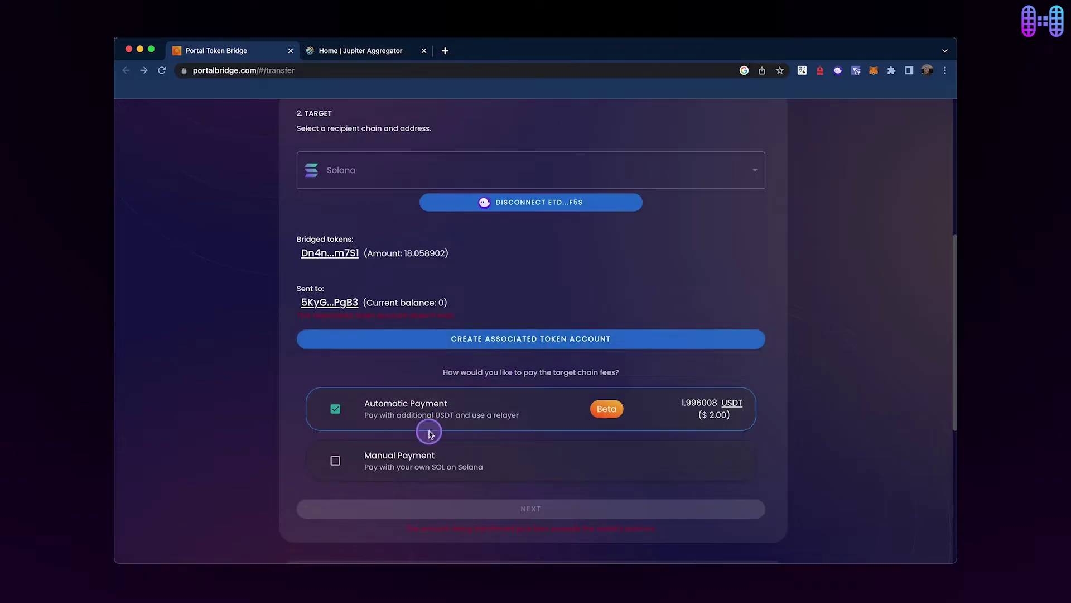
- Enable manual SOL fee payment and create the Solana associated token account, approved in Phantom
{"action": "left_click", "coordinate": [335, 460]}
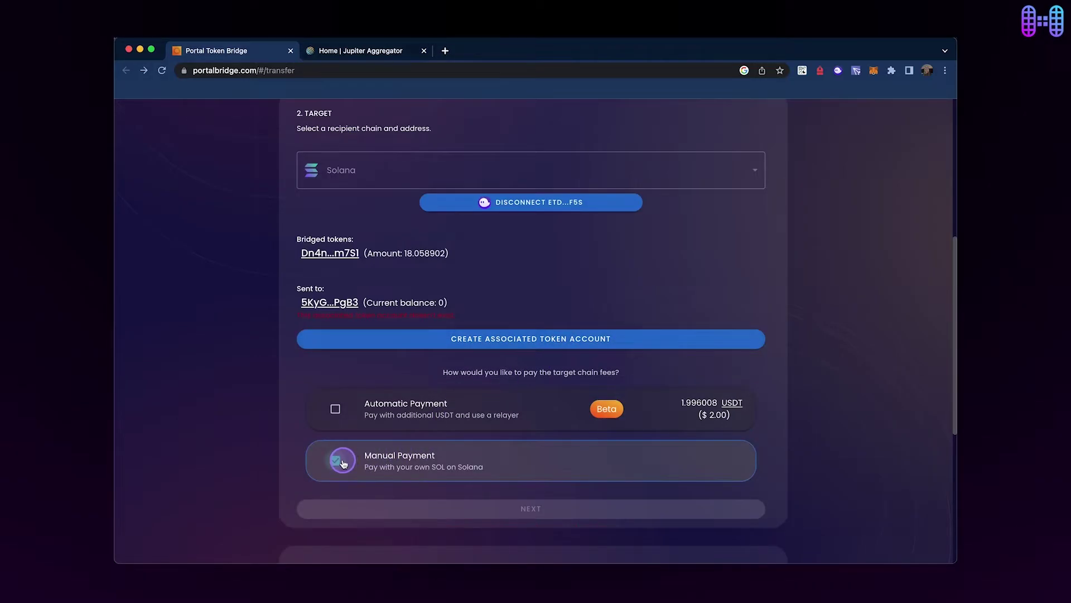
{"action": "left_click", "coordinate": [473, 342]}
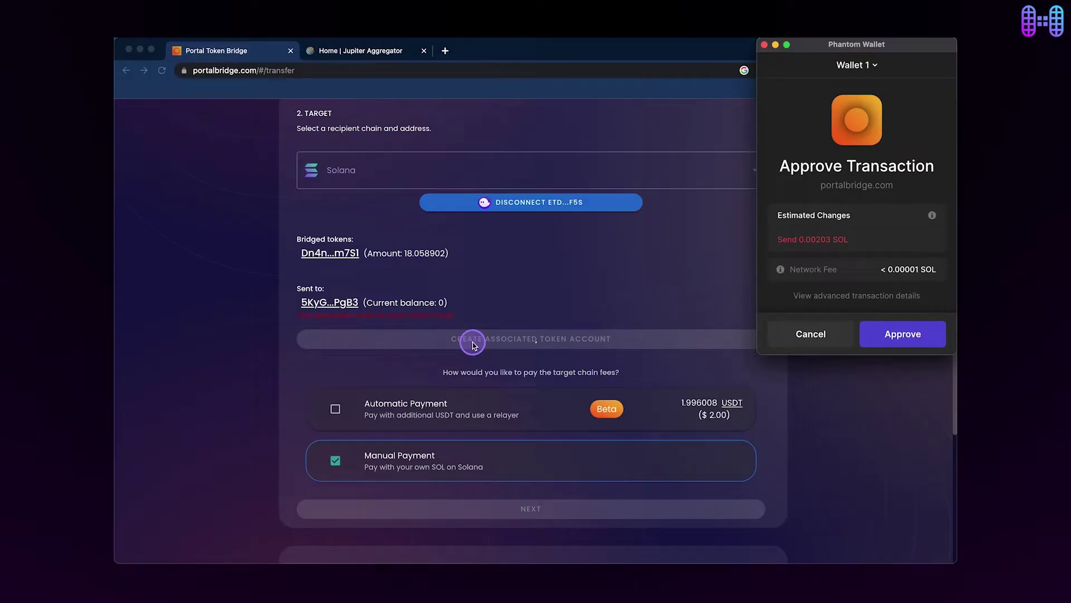
{"action": "left_click", "coordinate": [879, 337]}
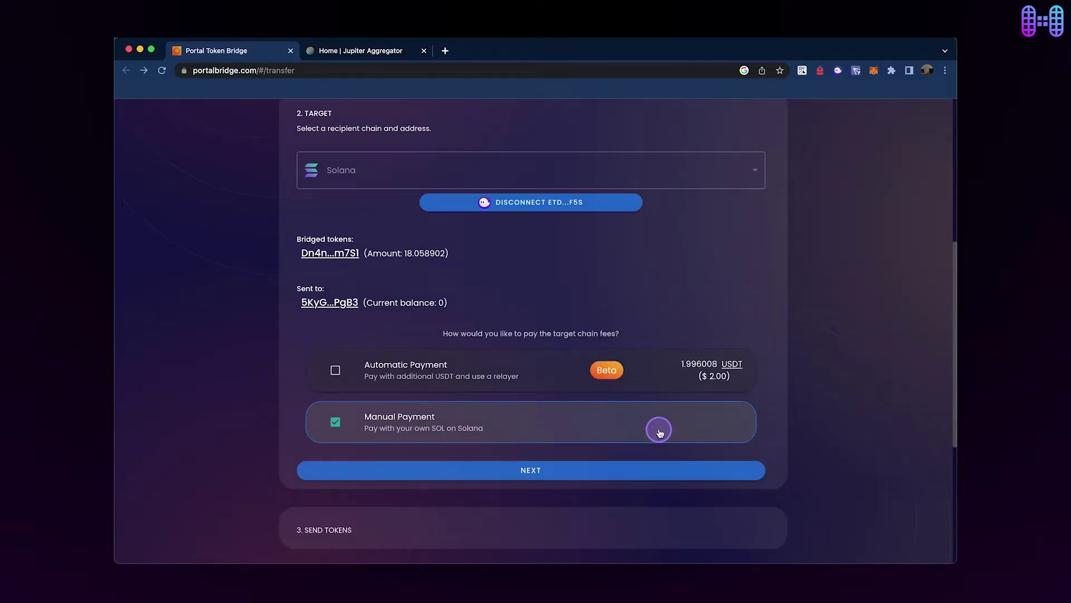
{"action": "left_click", "coordinate": [532, 470]}
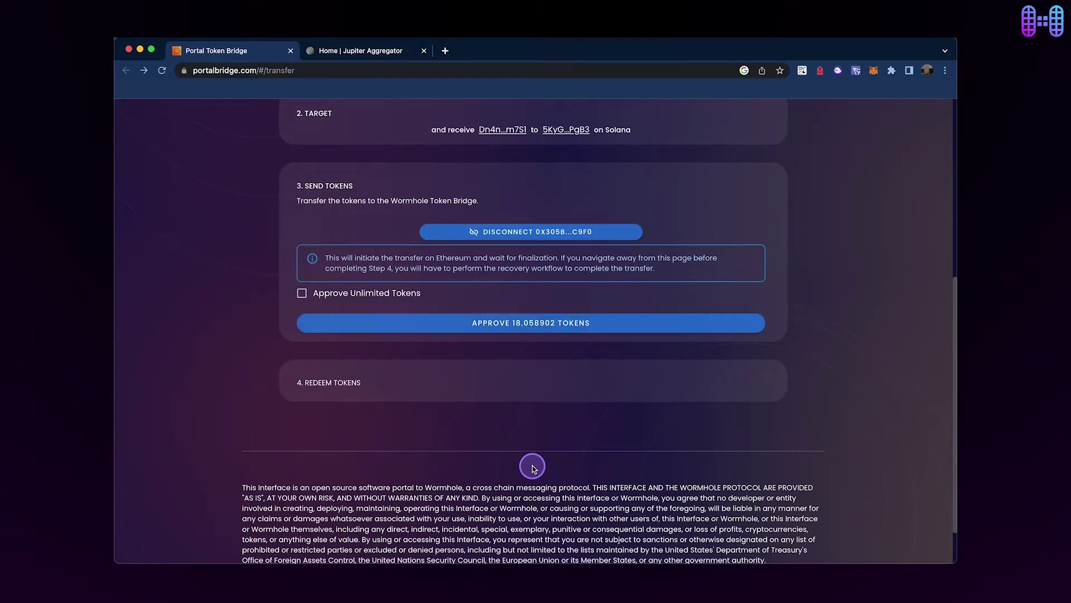
- Approve spending 18.058902 USDT, then confirm the transfer in MetaMask despite the wrapped-token warning
{"action": "left_click", "coordinate": [535, 334]}
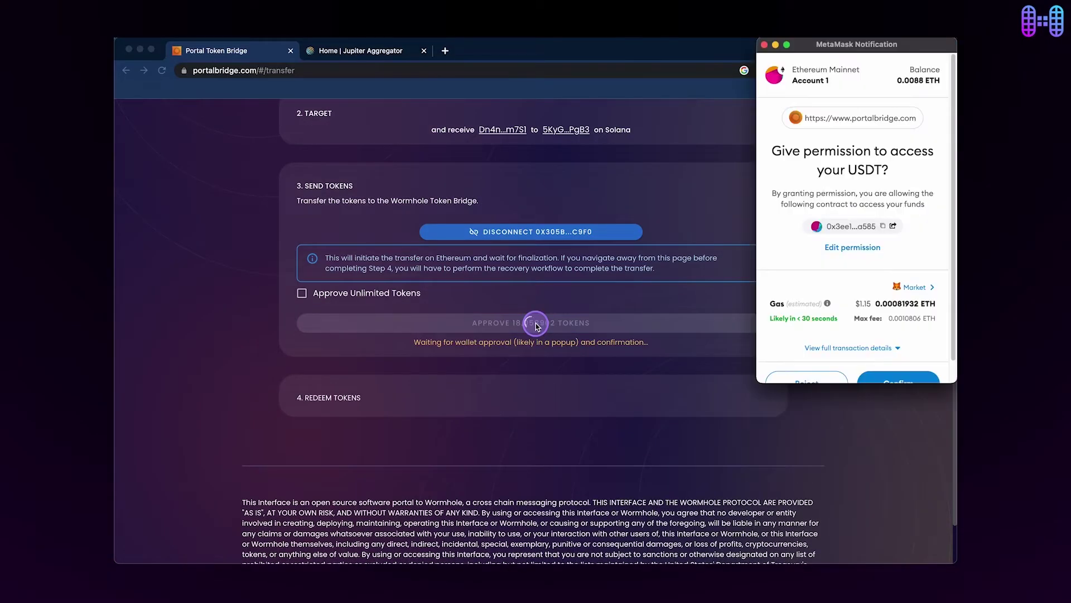
{"action": "scroll", "coordinate": [854, 301], "scroll_direction": "down", "scroll_amount": 2}
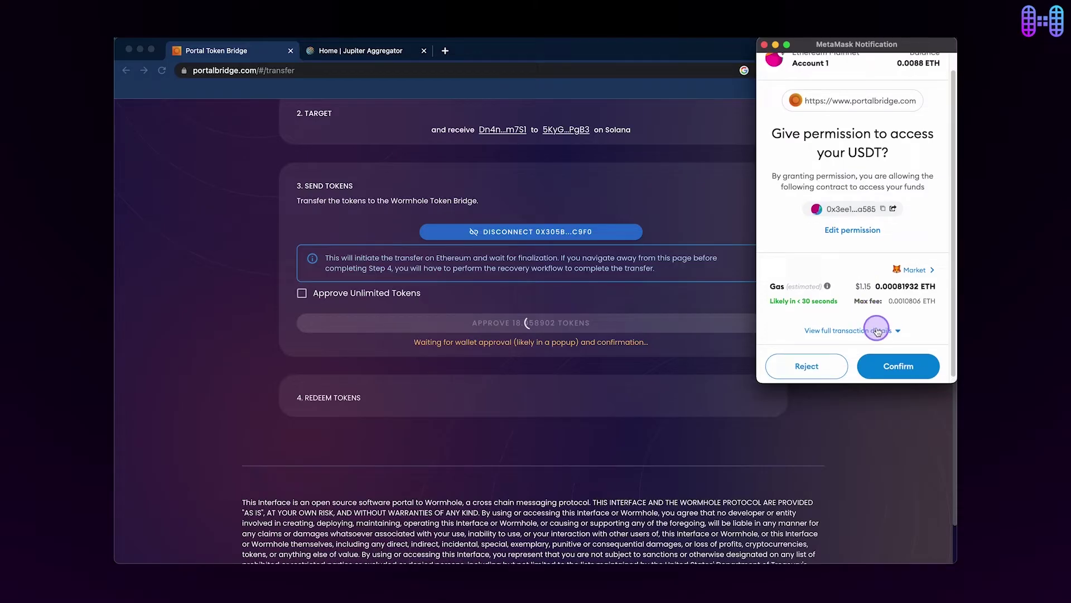
{"action": "left_click", "coordinate": [898, 366]}
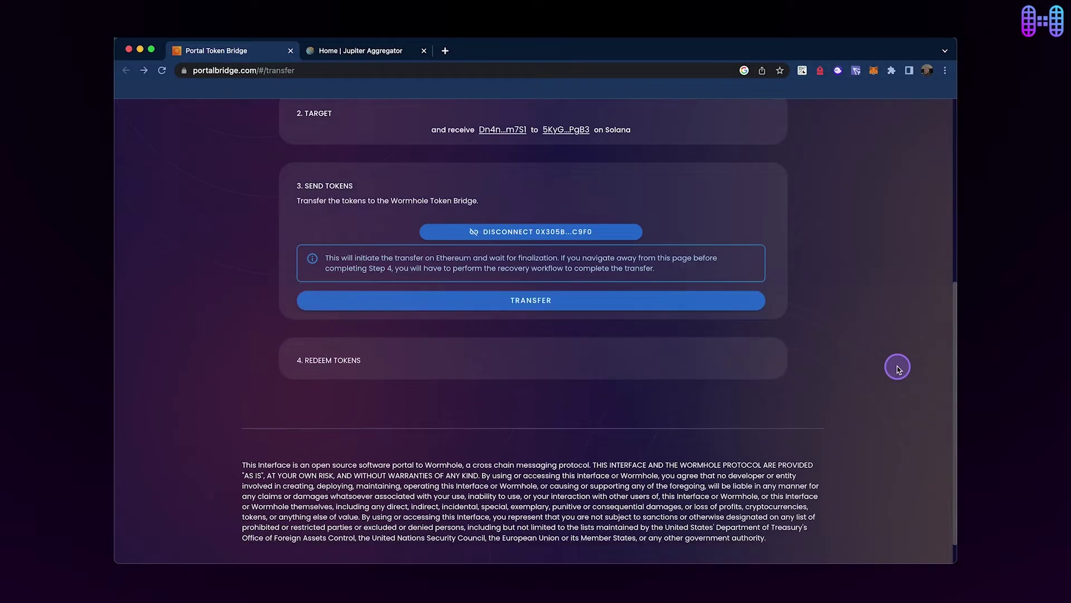
{"action": "left_click", "coordinate": [508, 301]}
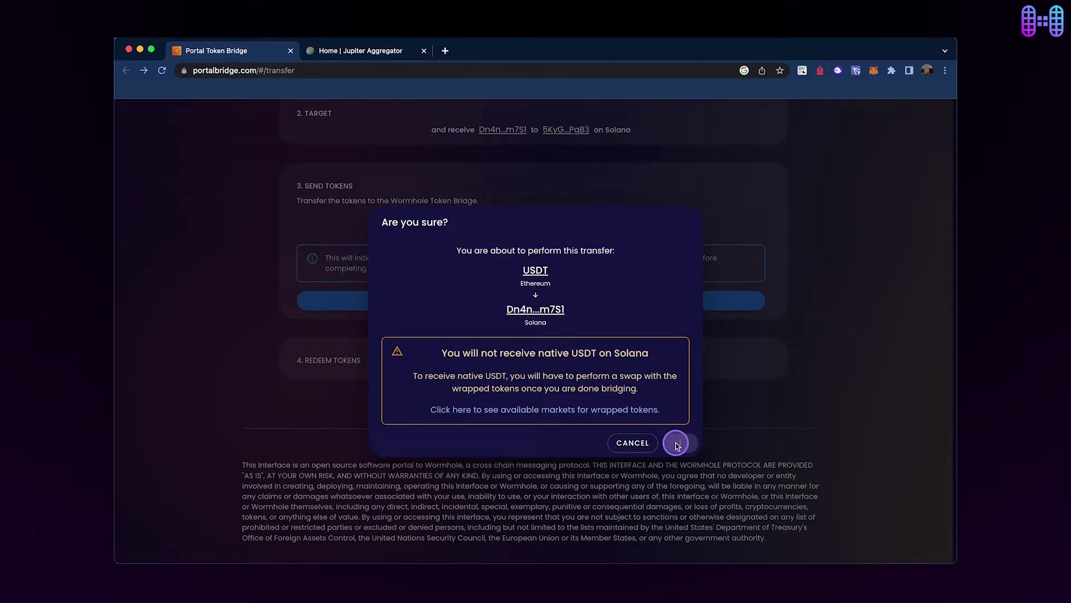
{"action": "left_click", "coordinate": [676, 444]}
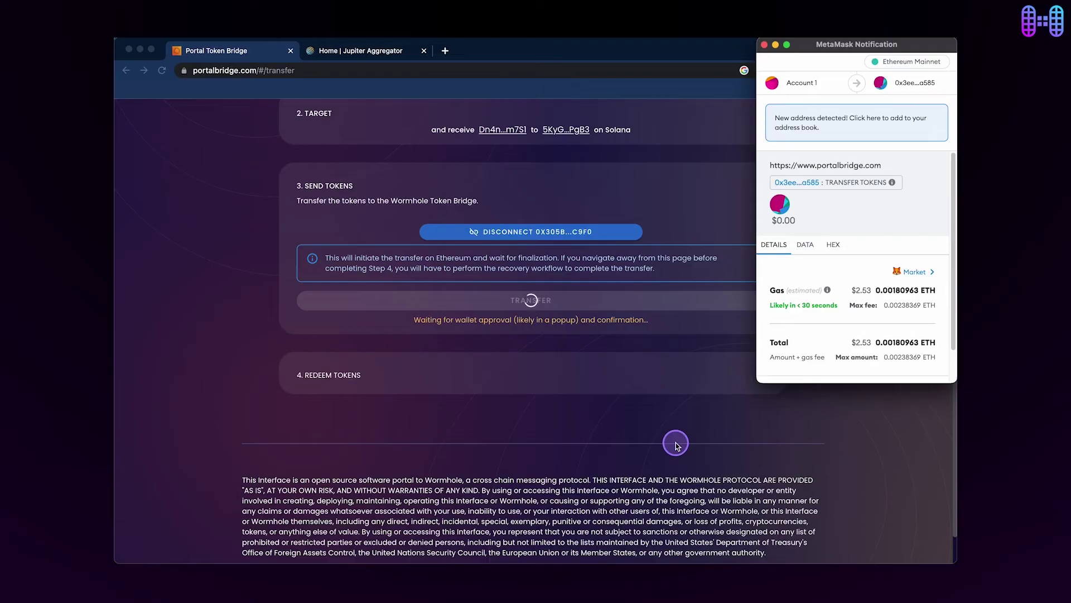
{"action": "scroll", "coordinate": [843, 344], "scroll_direction": "down", "scroll_amount": 2}
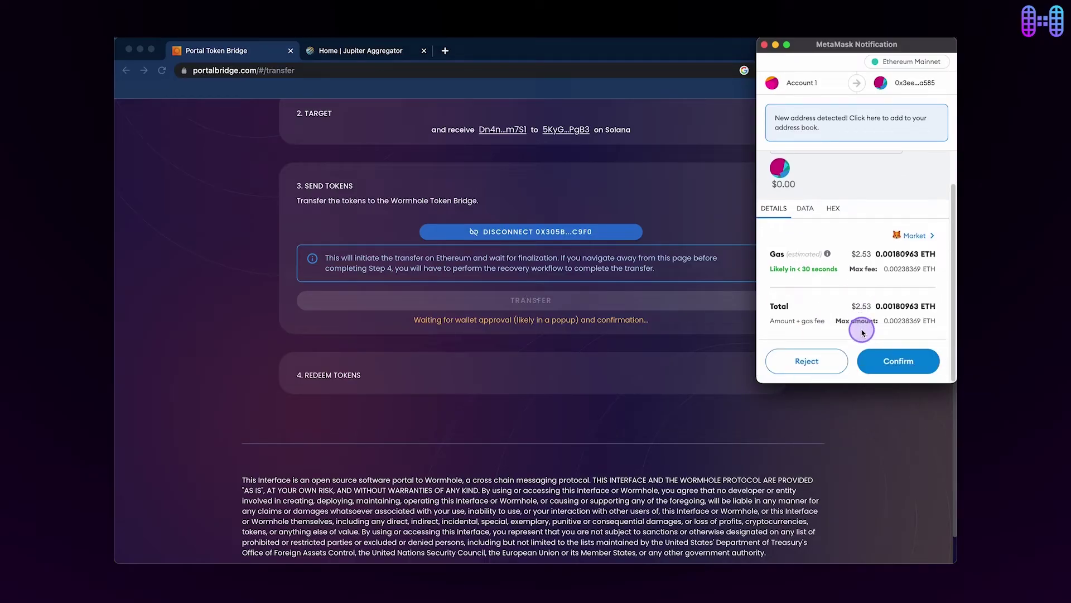
{"action": "left_click", "coordinate": [895, 361]}
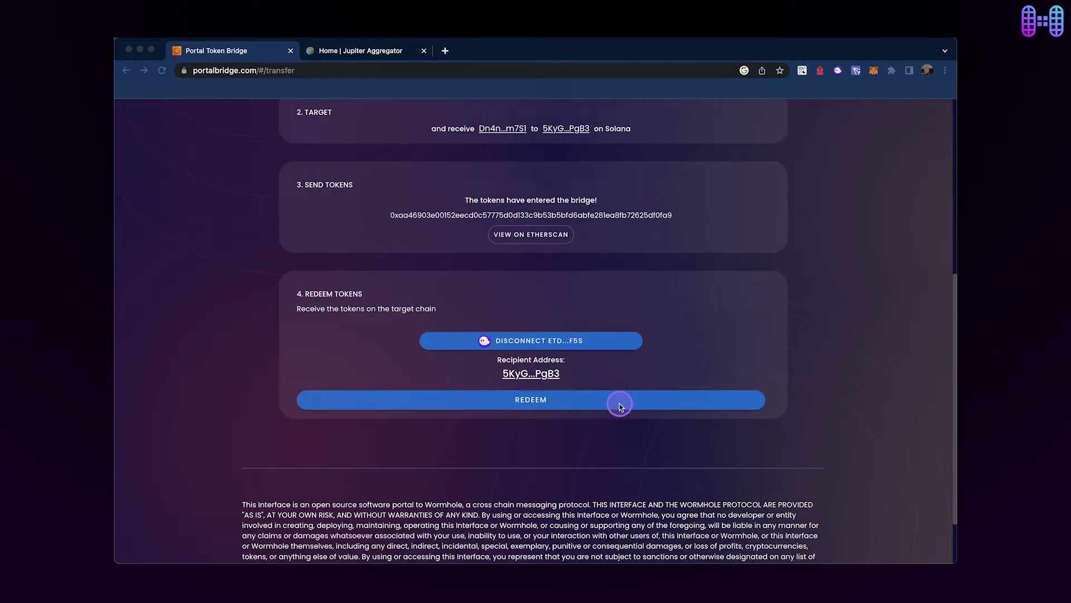
- Redeem on Solana, approving all four Phantom transactions, then check the 18.0589 USDTet balance
{"action": "left_click", "coordinate": [618, 400]}
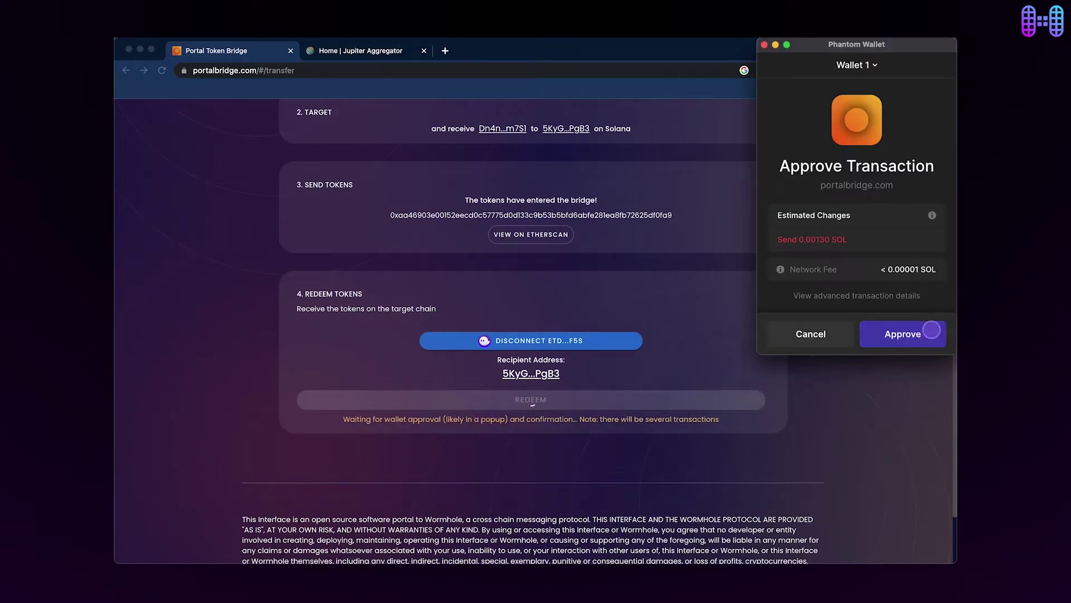
{"action": "left_click", "coordinate": [930, 332]}
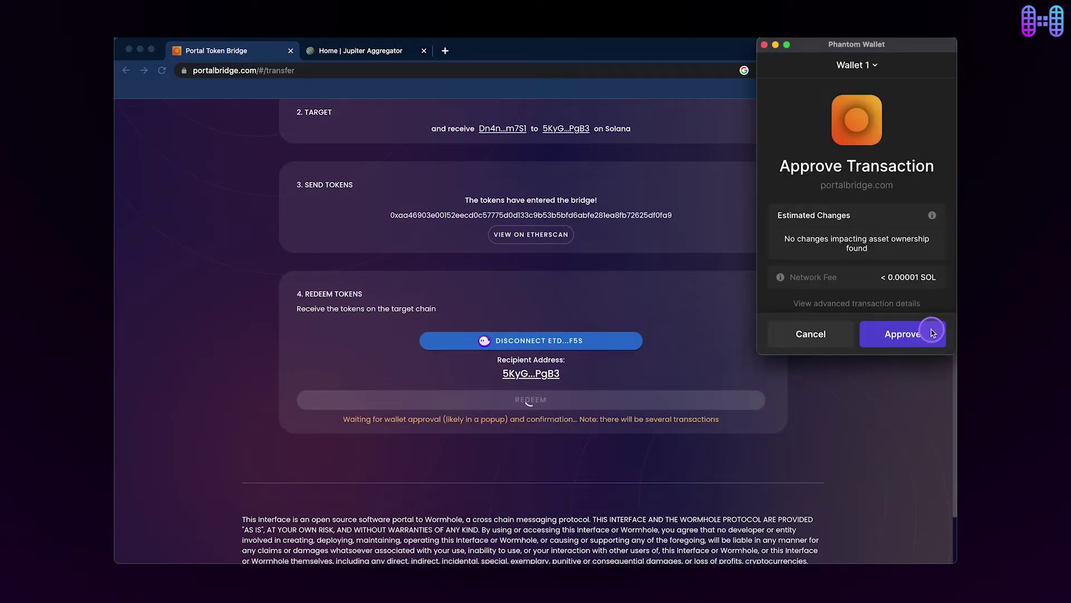
{"action": "left_click", "coordinate": [931, 332]}
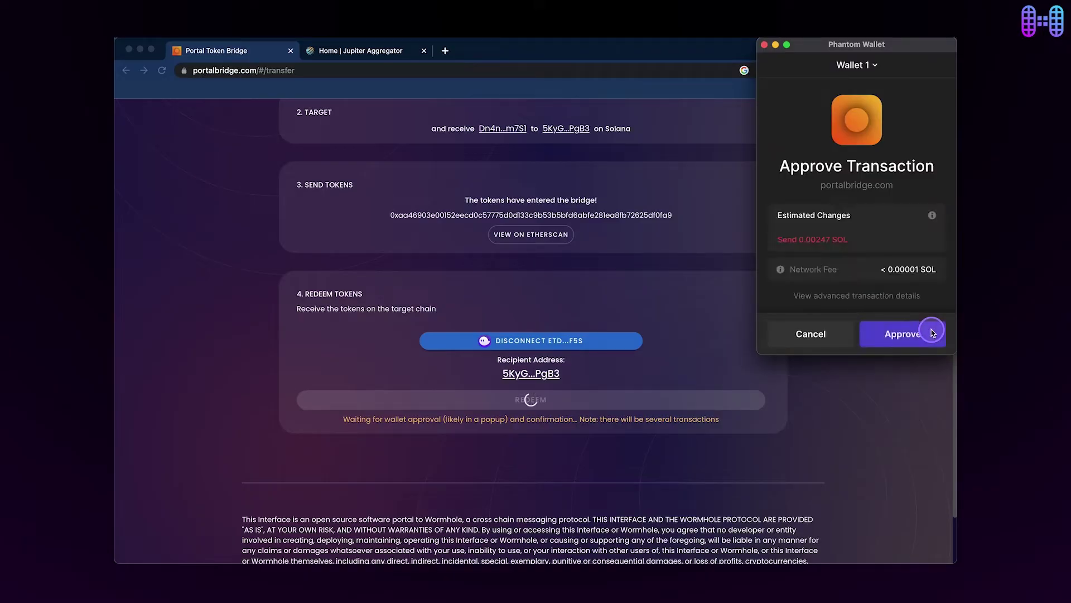
{"action": "left_click", "coordinate": [930, 333]}
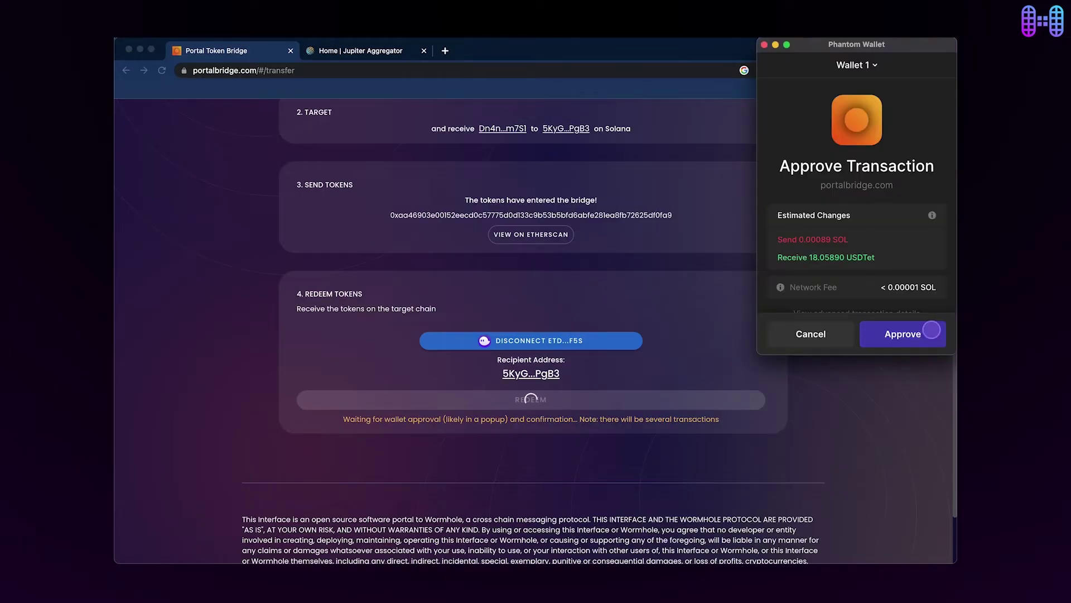
{"action": "left_click", "coordinate": [931, 332]}
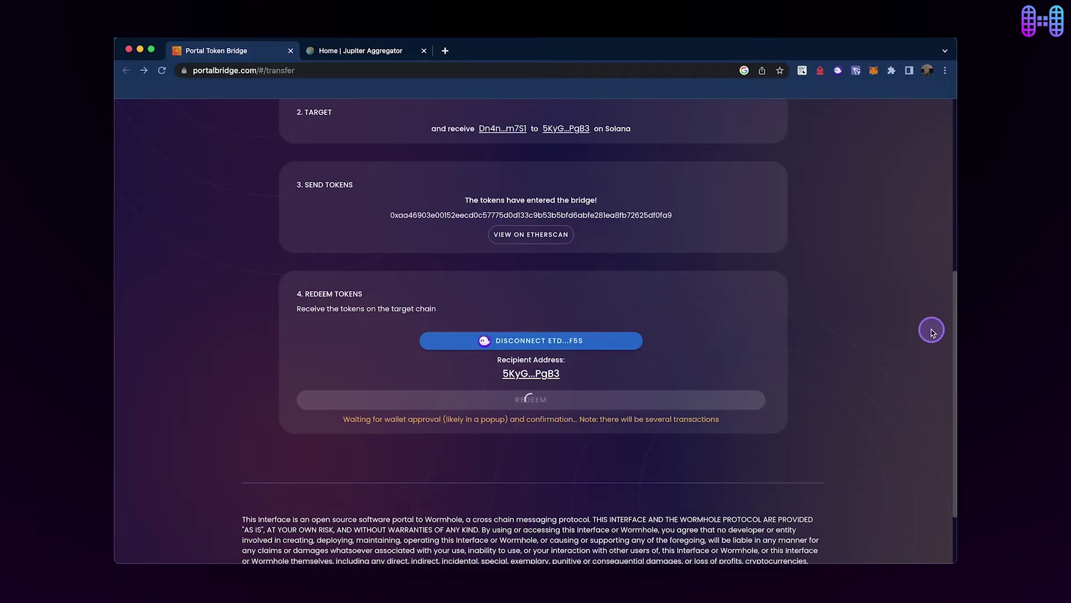
{"action": "left_click", "coordinate": [838, 71]}
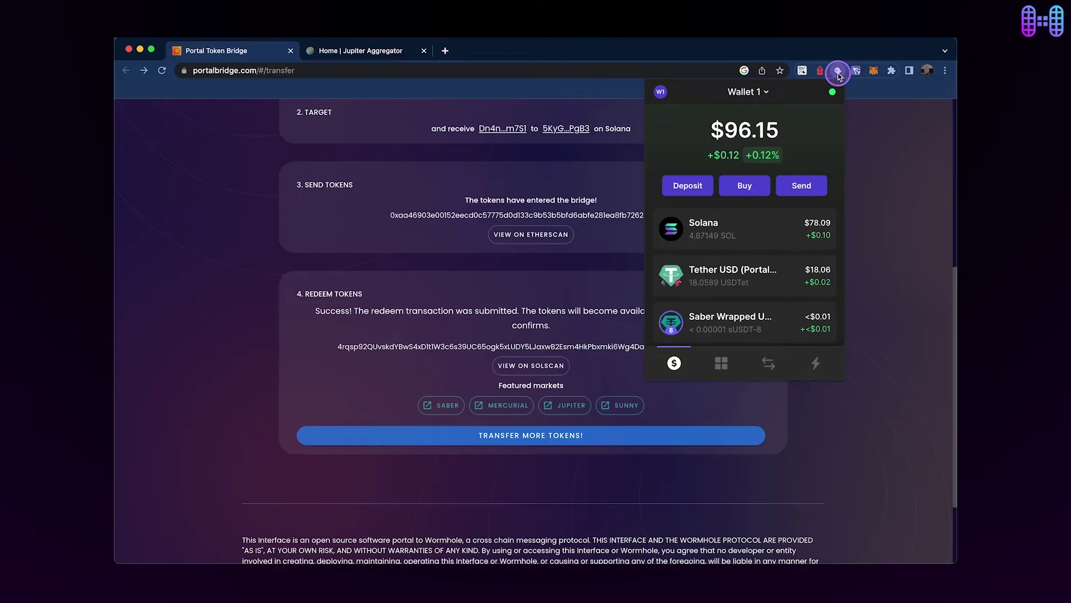
- Connect the Phantom wallet on the Jupiter swap page
{"action": "left_click", "coordinate": [357, 55]}
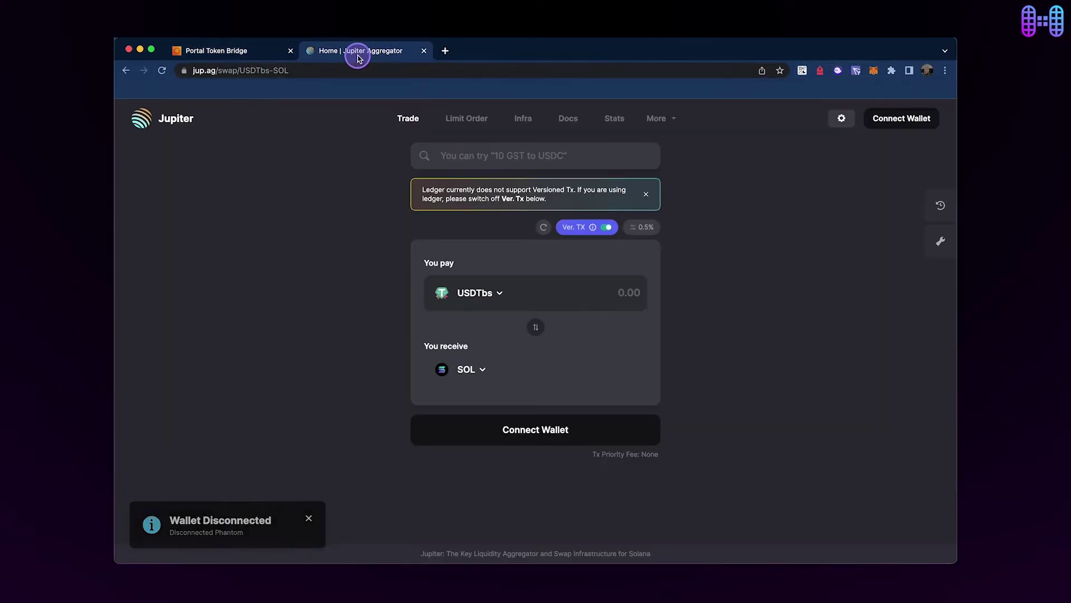
{"action": "left_click", "coordinate": [879, 115]}
{"action": "left_click", "coordinate": [617, 333]}
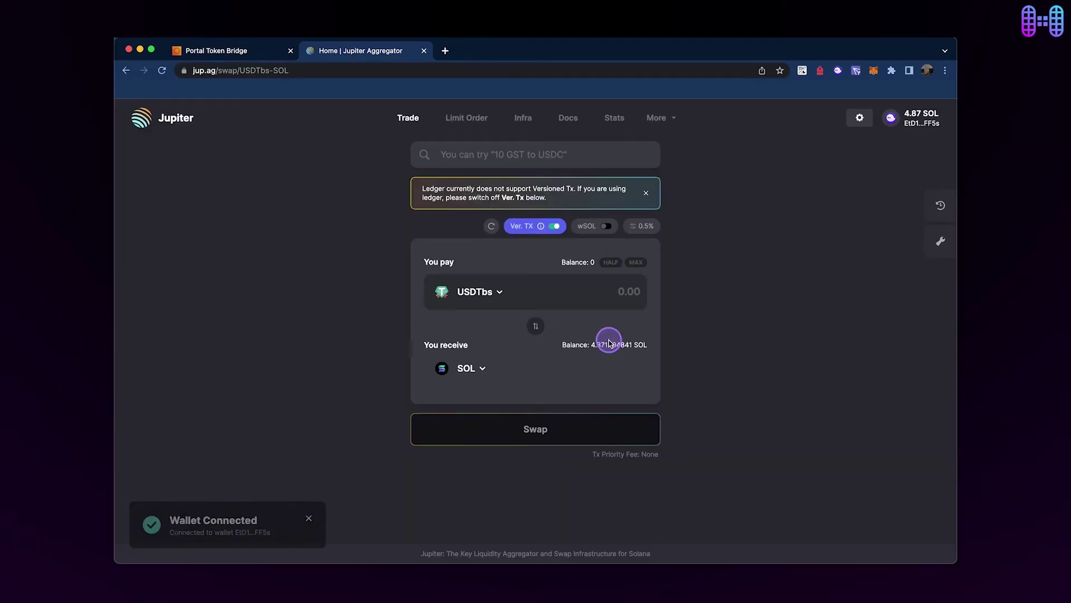
- Pay with the full 18.058902 USDTet balance for the swap into SOL
{"action": "left_click", "coordinate": [493, 293]}
{"action": "left_click", "coordinate": [502, 282]}
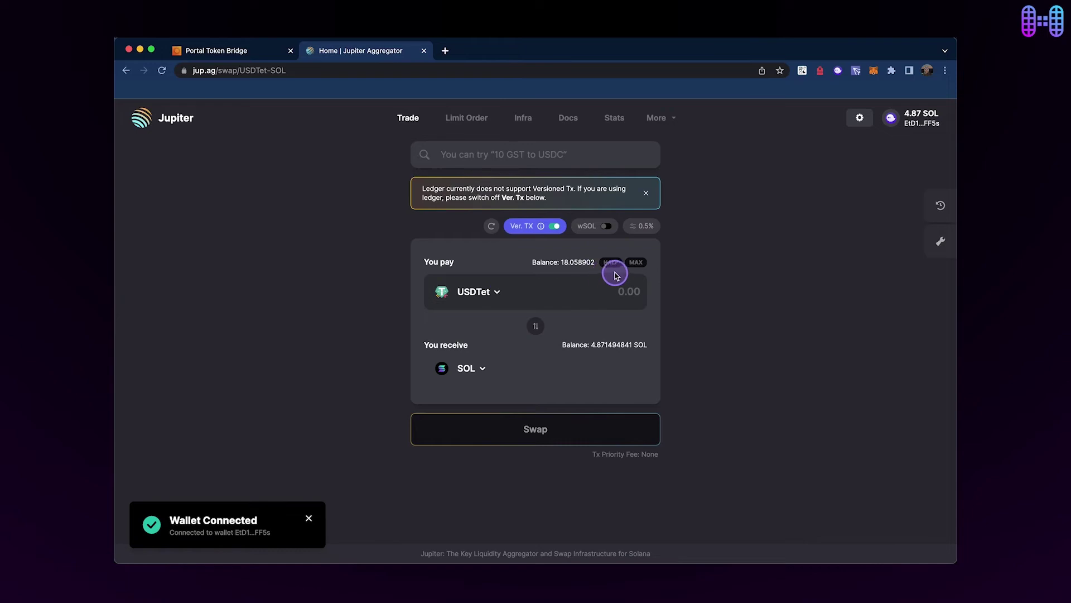
{"action": "left_click", "coordinate": [631, 265]}
{"action": "scroll", "coordinate": [629, 272], "scroll_direction": "down", "scroll_amount": 3}
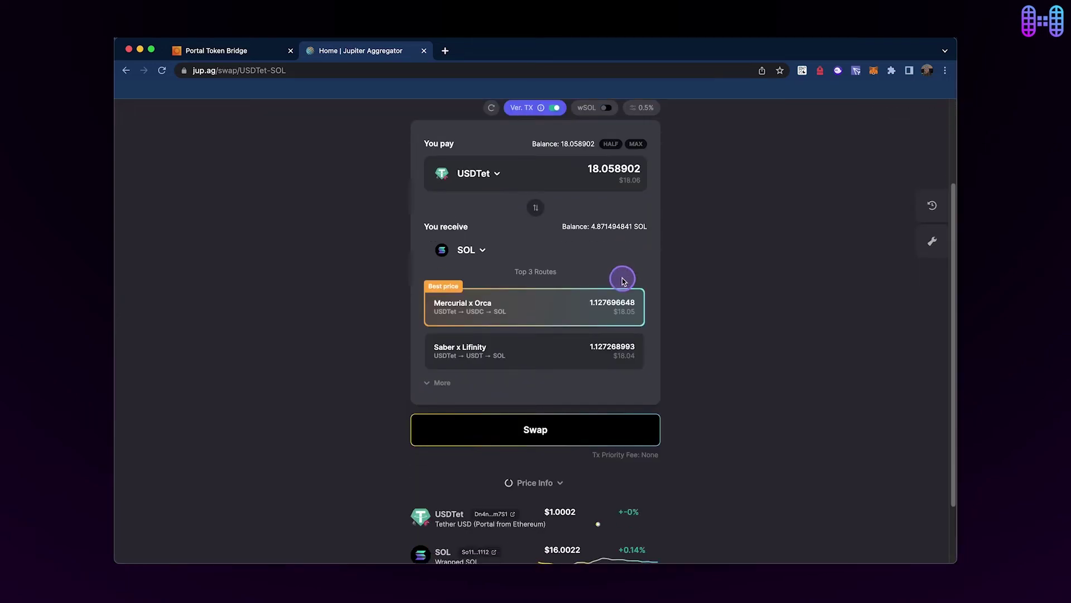
- Swap 18.058902 USDTet for about 1.1277 SOL and confirm the 5.99921 SOL balance
{"action": "left_click", "coordinate": [565, 426]}
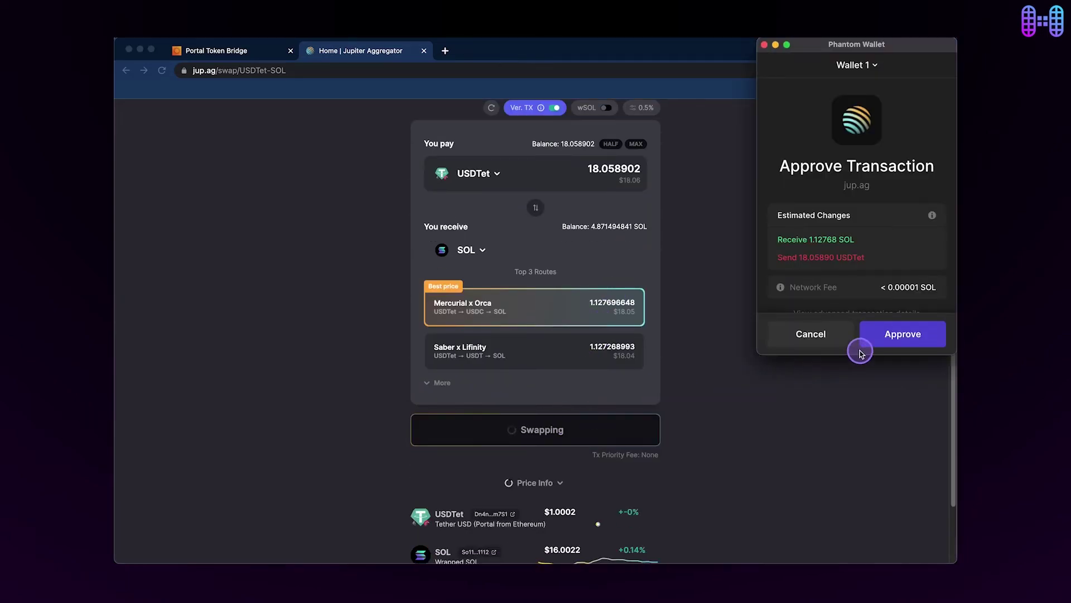
{"action": "left_click", "coordinate": [873, 341]}
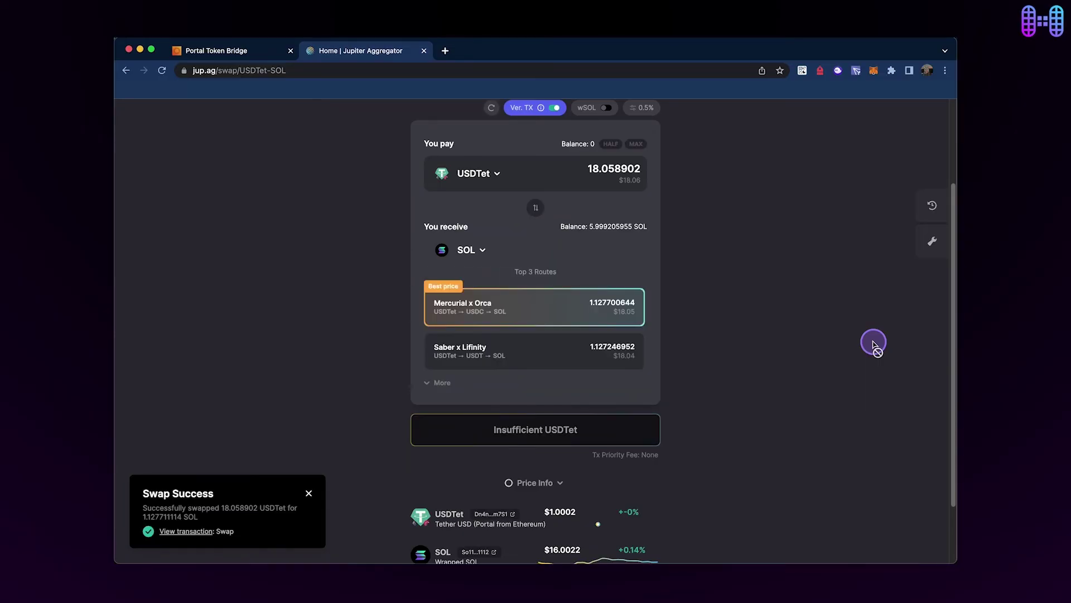
{"action": "left_click", "coordinate": [841, 71]}
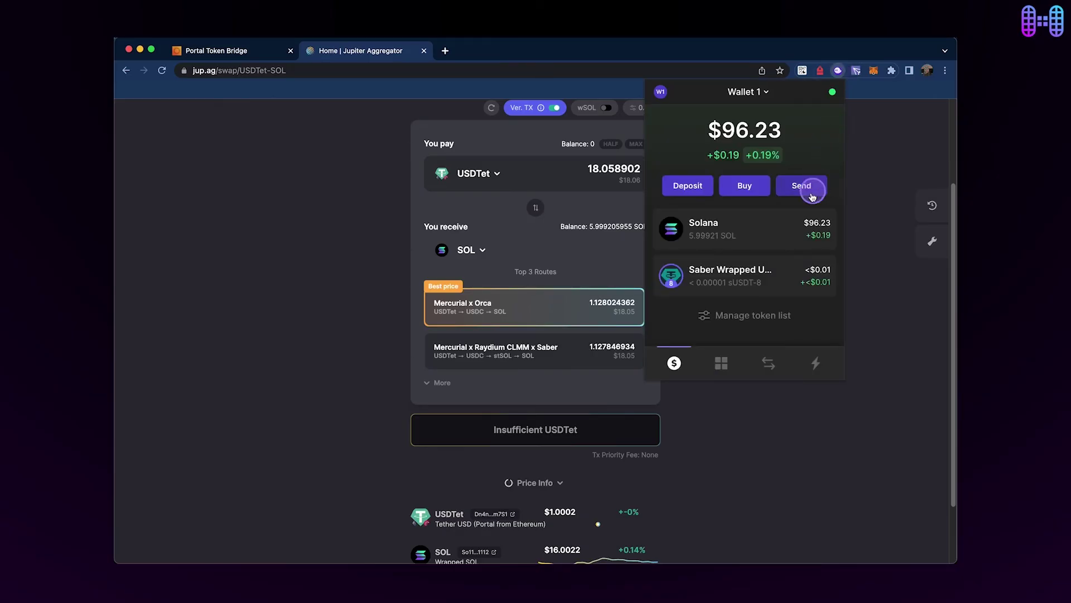